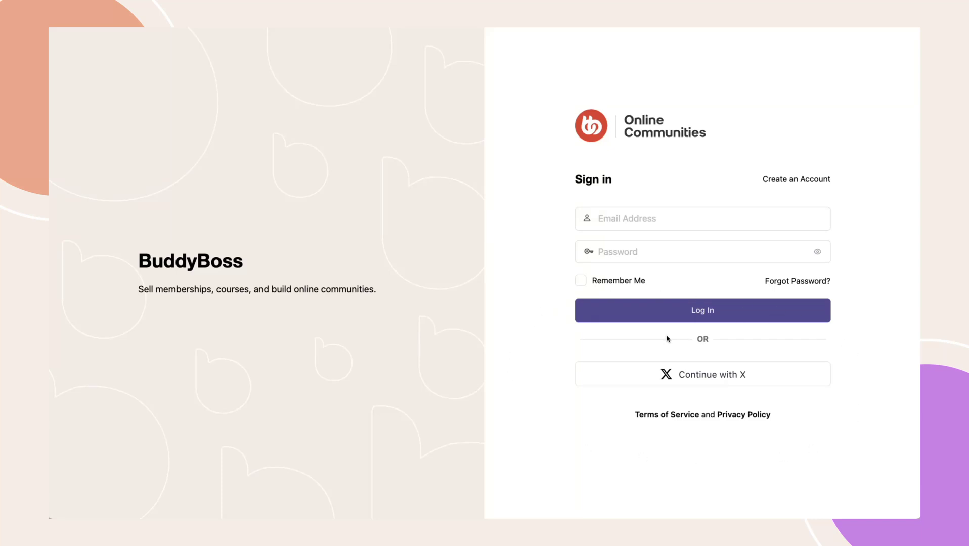
# - Try signing in with 'Continue with X' on the BuddyBoss login page
pyautogui.click(694, 377)
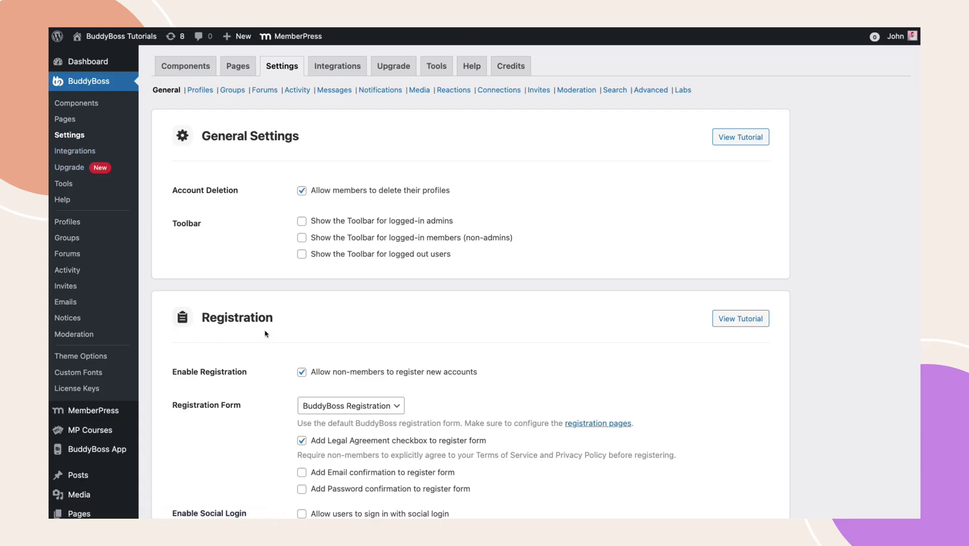
# - Enable 'Allow users to sign in with social login' and save the settings
pyautogui.scroll(-5, 264, 333)
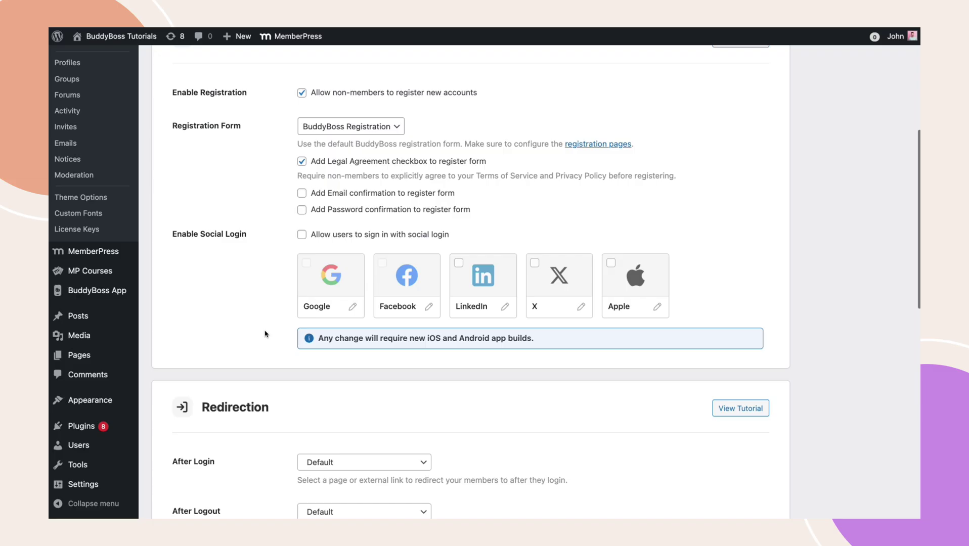
pyautogui.click(302, 235)
pyautogui.scroll(-10, 263, 364)
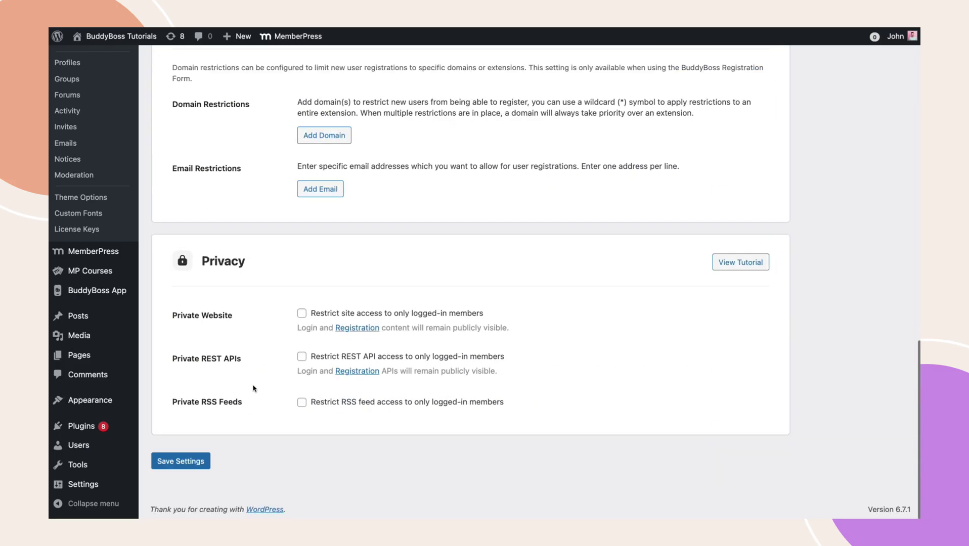
pyautogui.click(180, 460)
# - Open the X login provider's credential settings
pyautogui.scroll(-3, 226, 489)
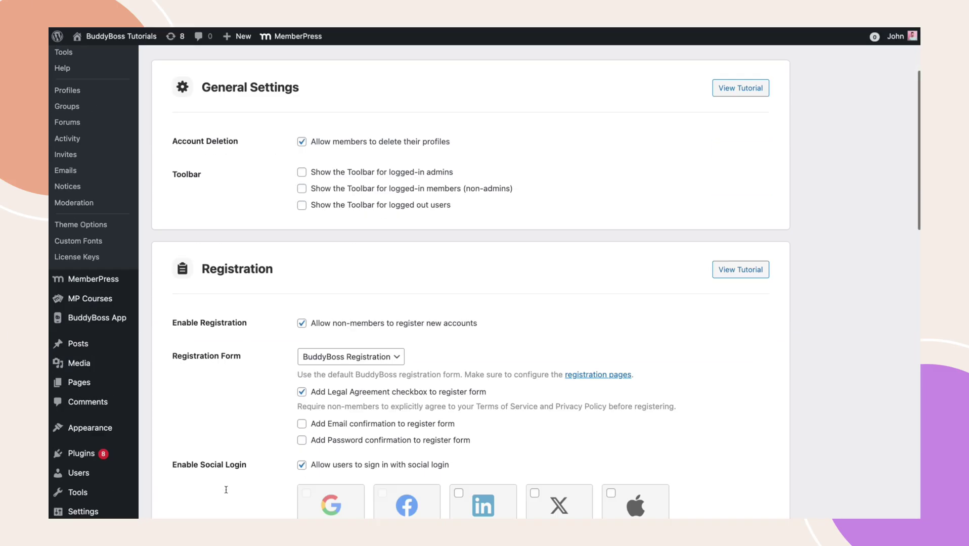
pyautogui.scroll(-3, 226, 489)
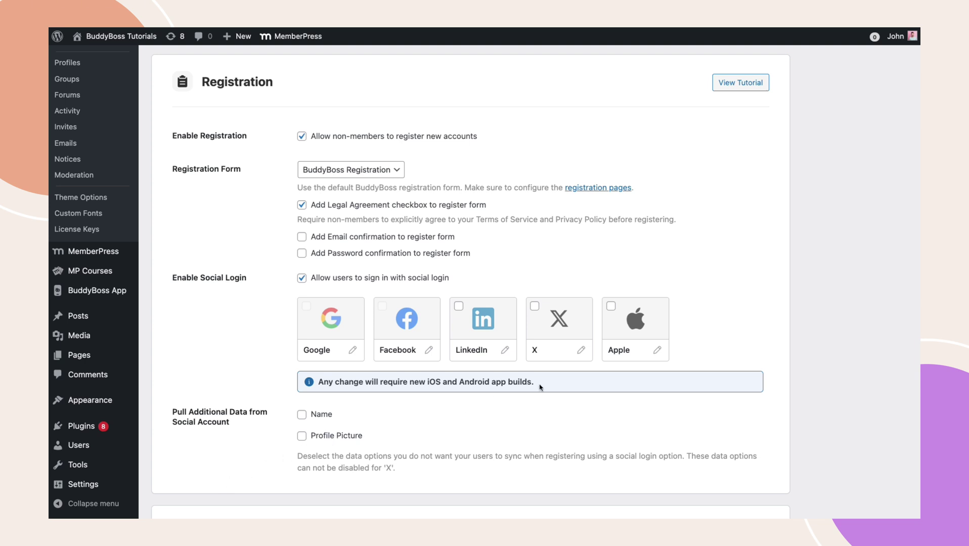
pyautogui.click(581, 350)
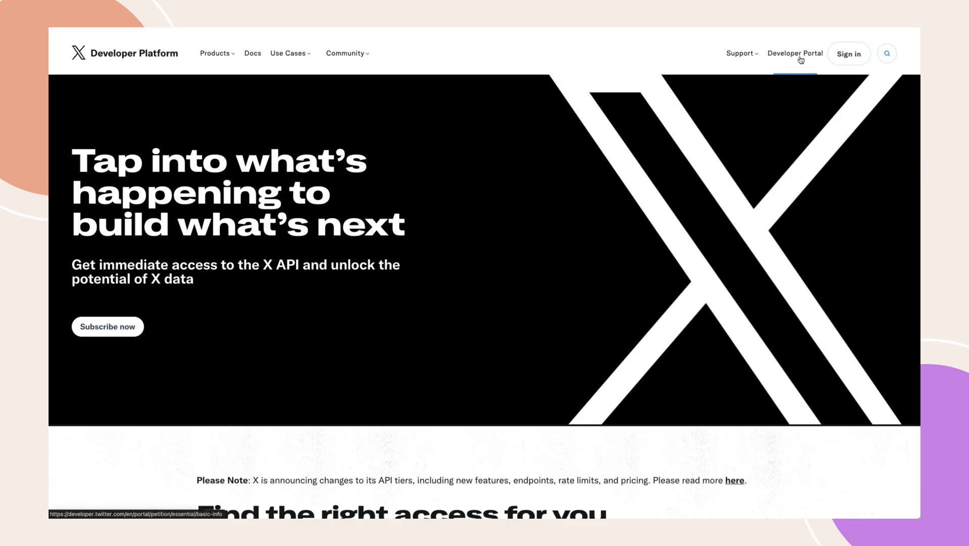
# - Start a new X developer project named 'BuddyBoss Demo'
pyautogui.click(781, 56)
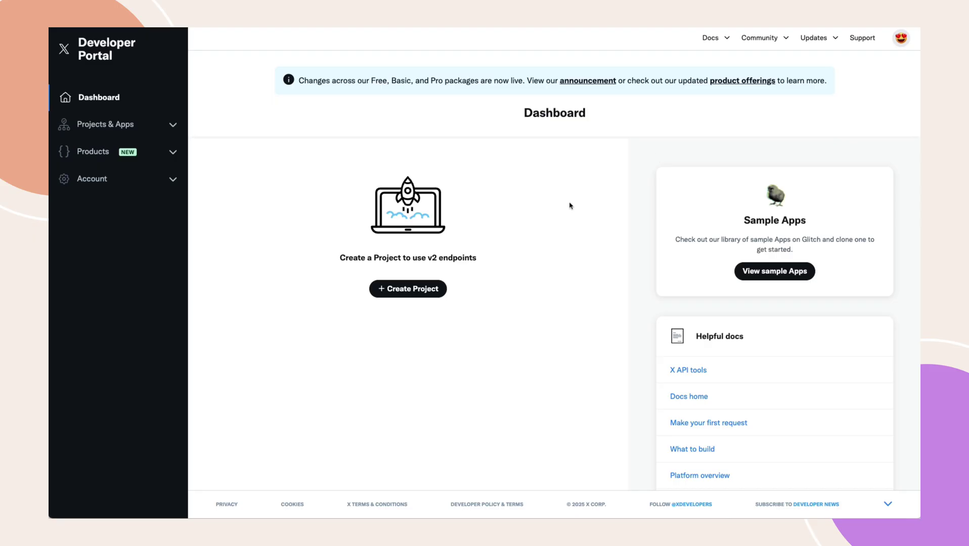
pyautogui.click(397, 295)
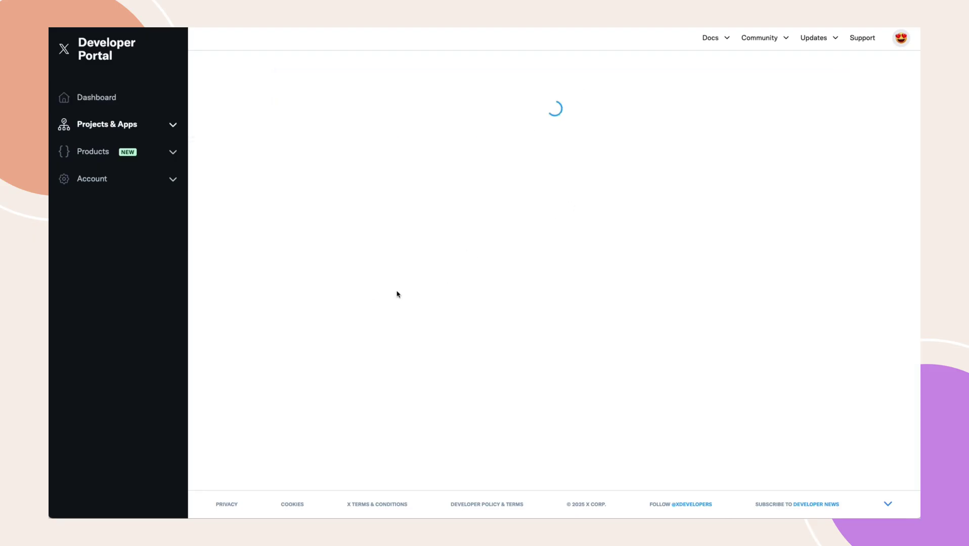
pyautogui.click(502, 216)
pyautogui.write('B')
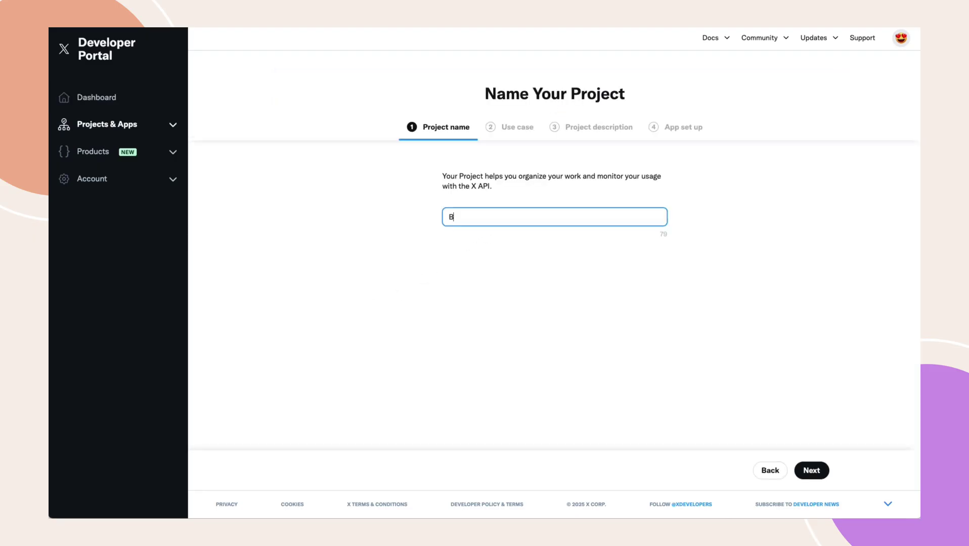
pyautogui.write('uddyBoss Demo')
pyautogui.click(804, 468)
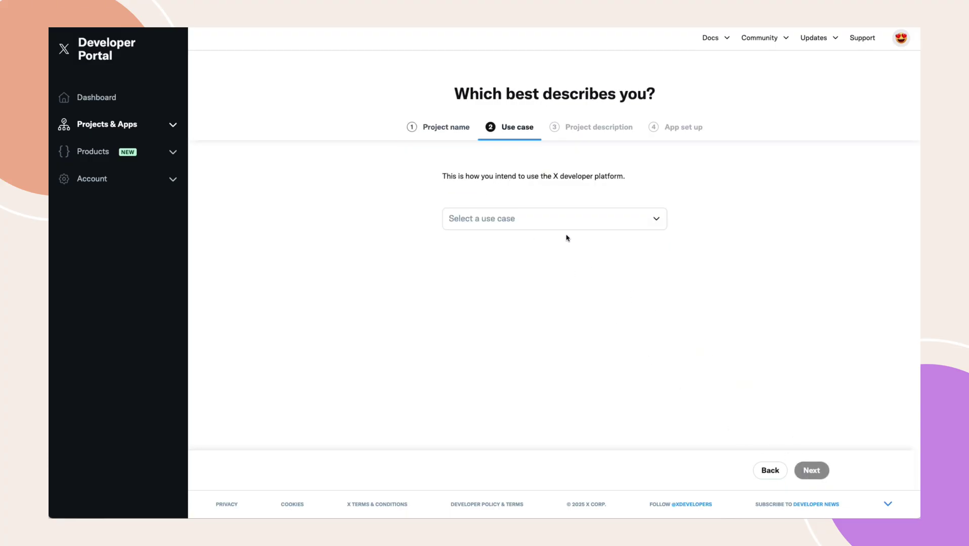
# - Choose the Teaching use case and describe the project as 'For Demo'
pyautogui.click(583, 219)
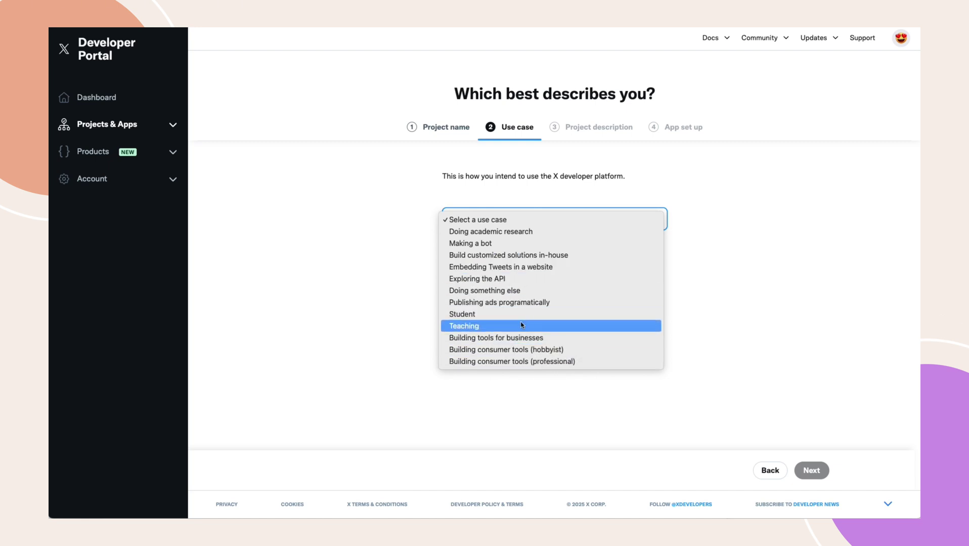
pyautogui.click(505, 327)
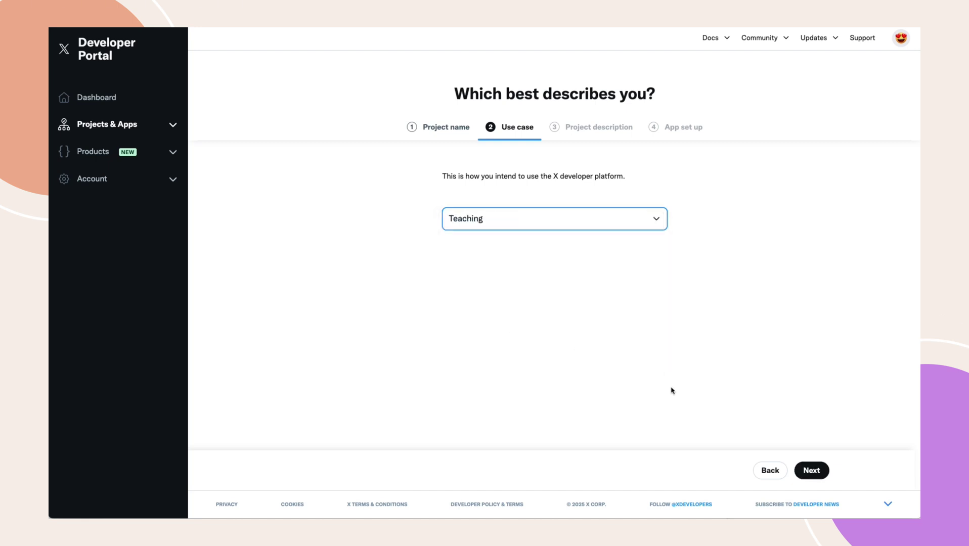
pyautogui.click(817, 472)
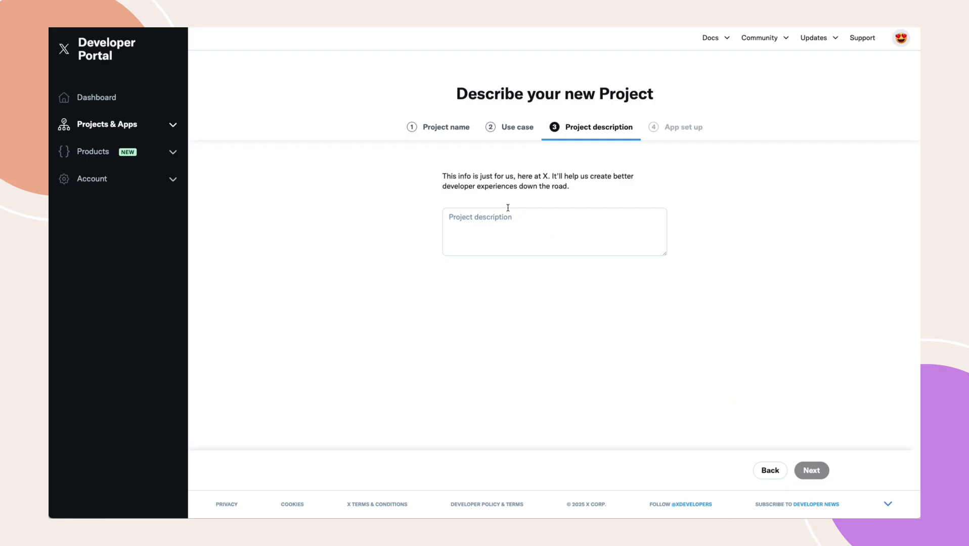
pyautogui.click(509, 230)
pyautogui.write('For')
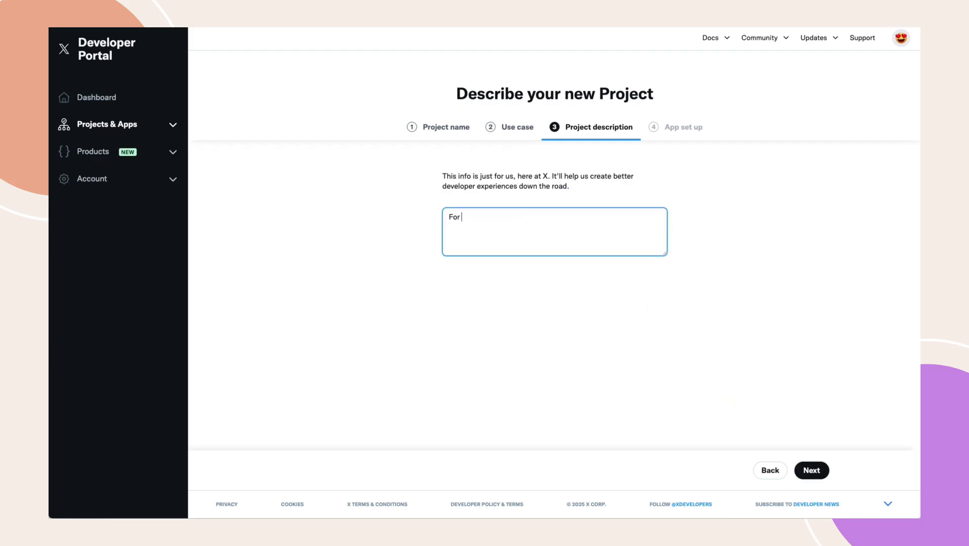
pyautogui.write(' Demo')
pyautogui.click(813, 472)
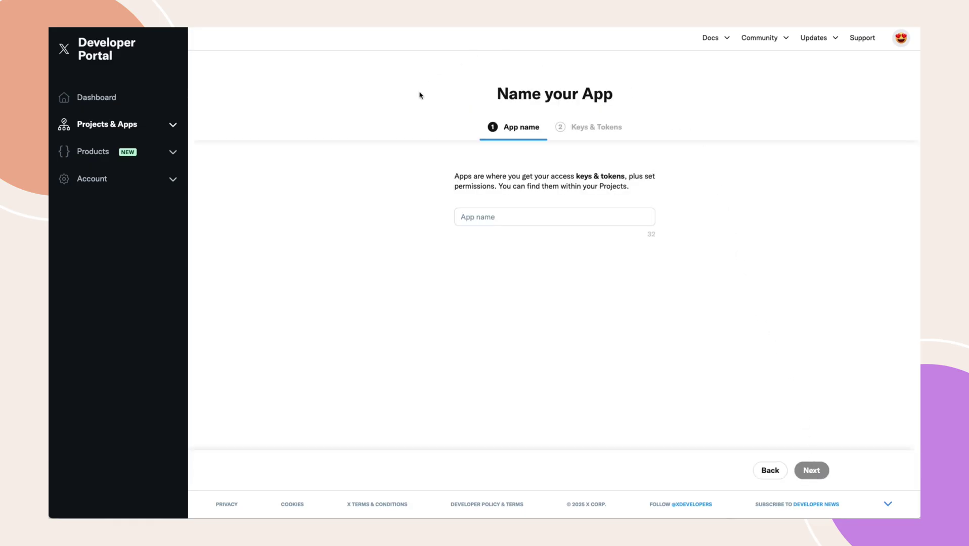
# - Name the app 'BuddyBoss Demo App', generate its keys and tokens, and open its settings
pyautogui.click(516, 220)
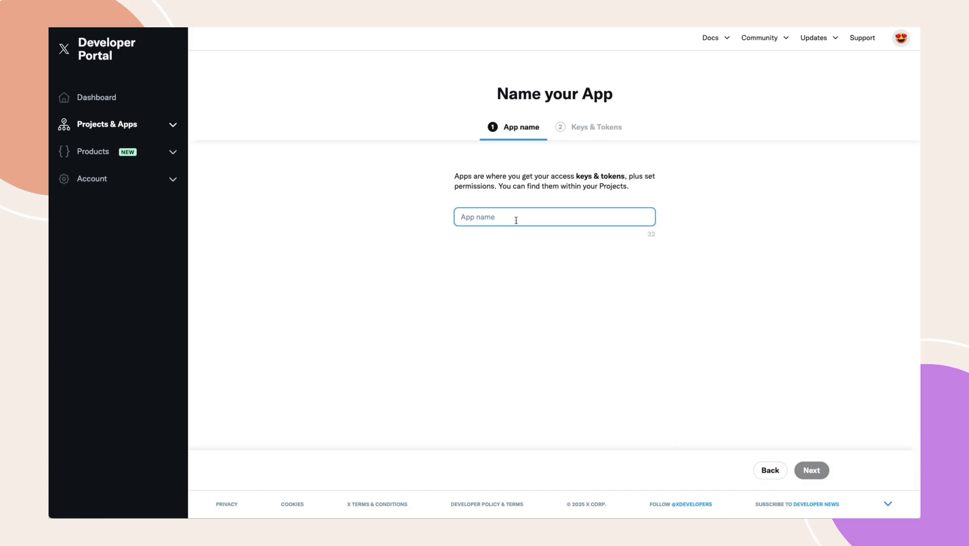
pyautogui.write('Buddy')
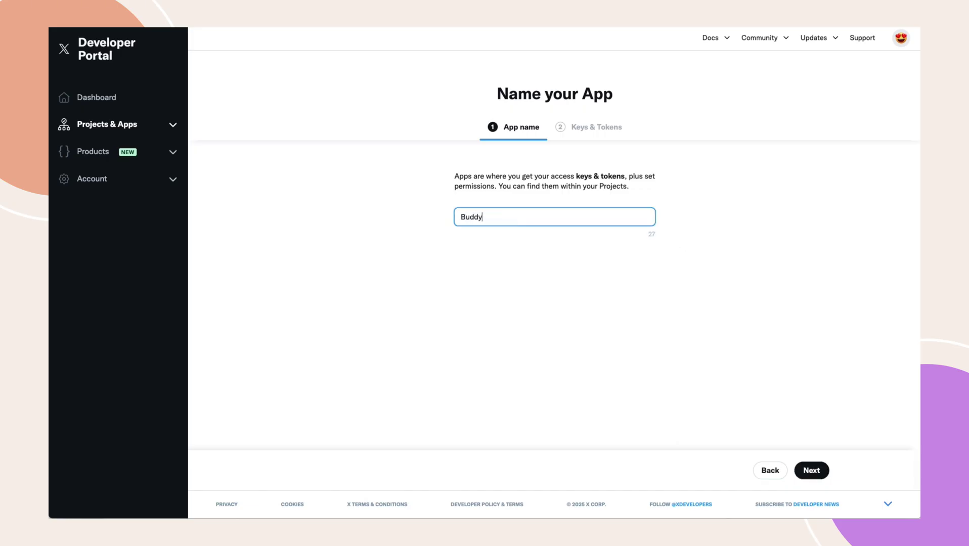
pyautogui.write('Boss Demo App')
pyautogui.click(810, 470)
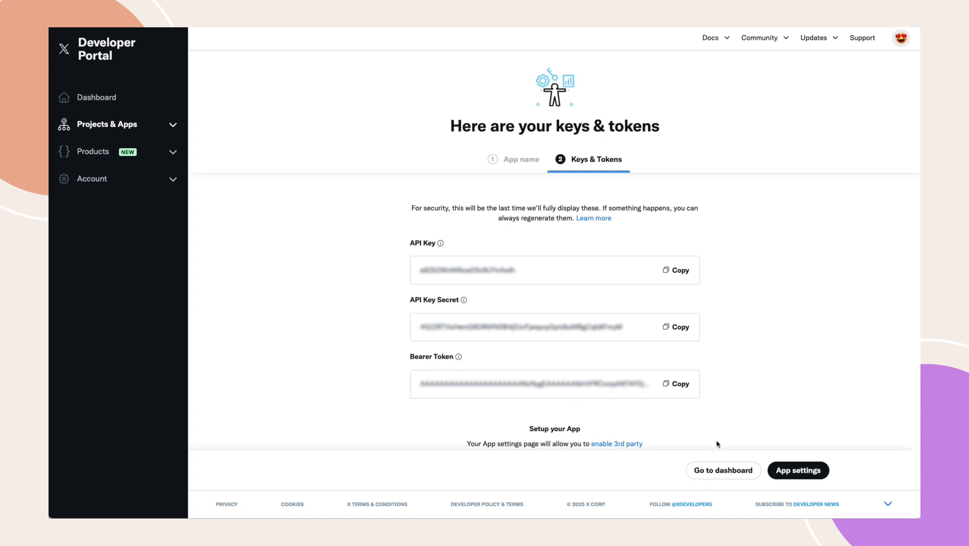
pyautogui.click(789, 474)
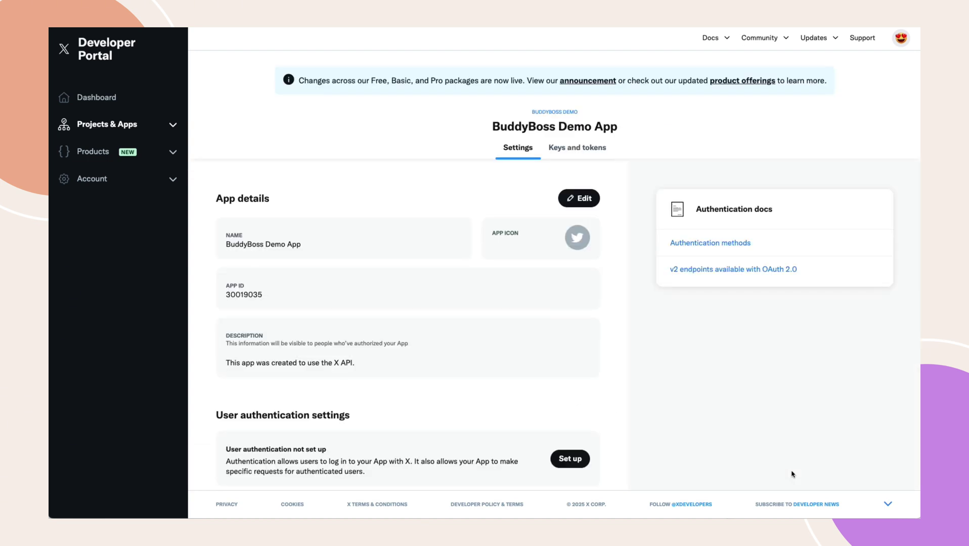
# - Begin user authentication setup with email requests off and Web App, Automated App or Bot type
pyautogui.scroll(-2, 701, 450)
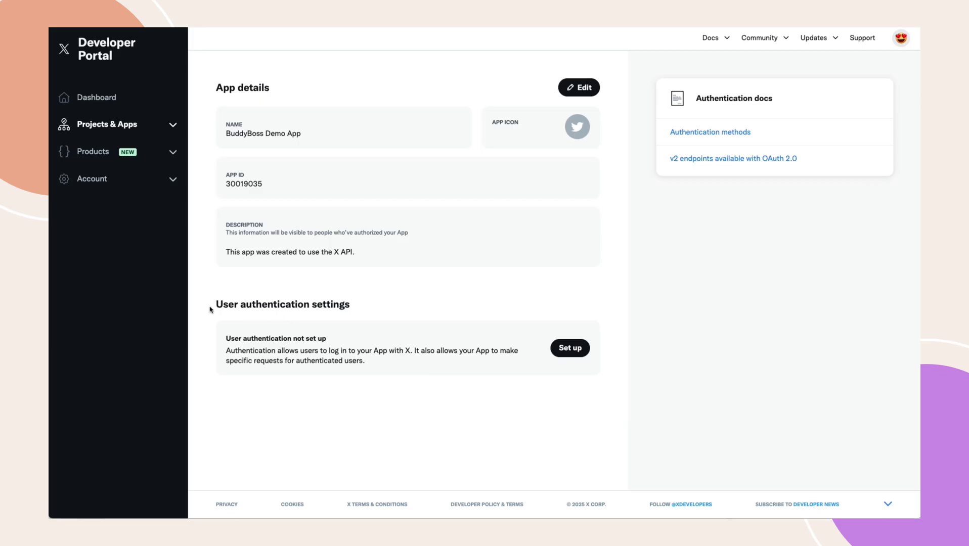
pyautogui.click(580, 353)
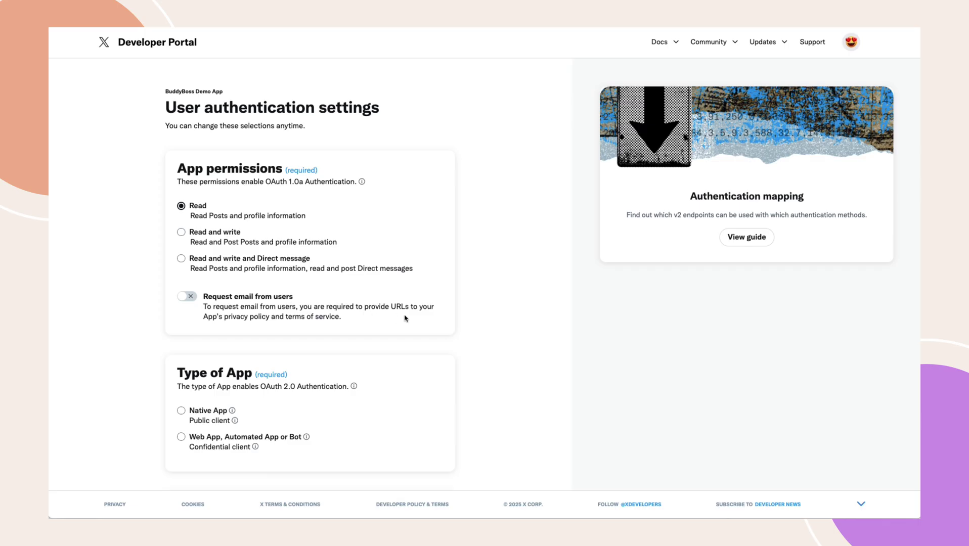
pyautogui.click(191, 298)
pyautogui.click(188, 299)
pyautogui.click(181, 437)
# - Copy BuddyBoss's callback URL for the app's Callback URI / Redirect URL field
pyautogui.scroll(-5, 180, 440)
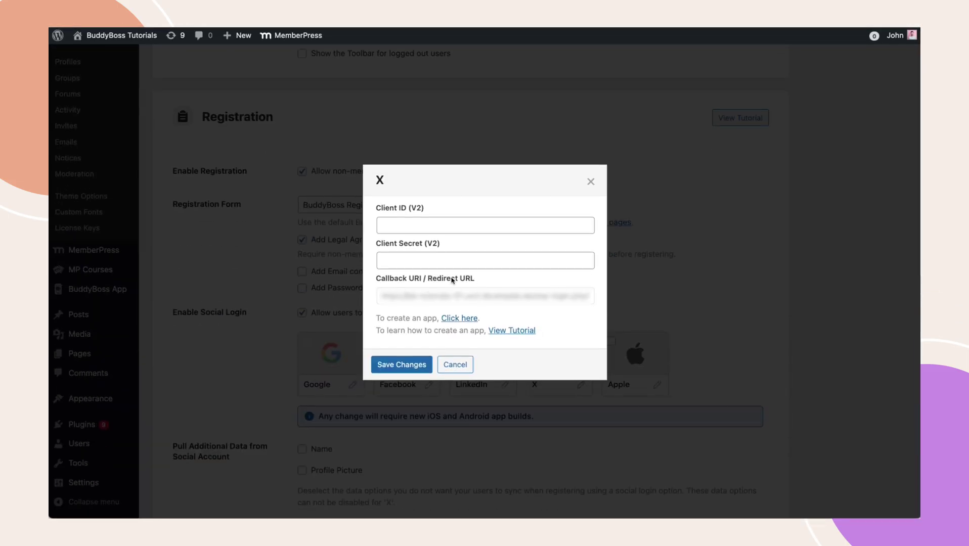
pyautogui.moveTo(381, 296); pyautogui.dragTo(594, 297)
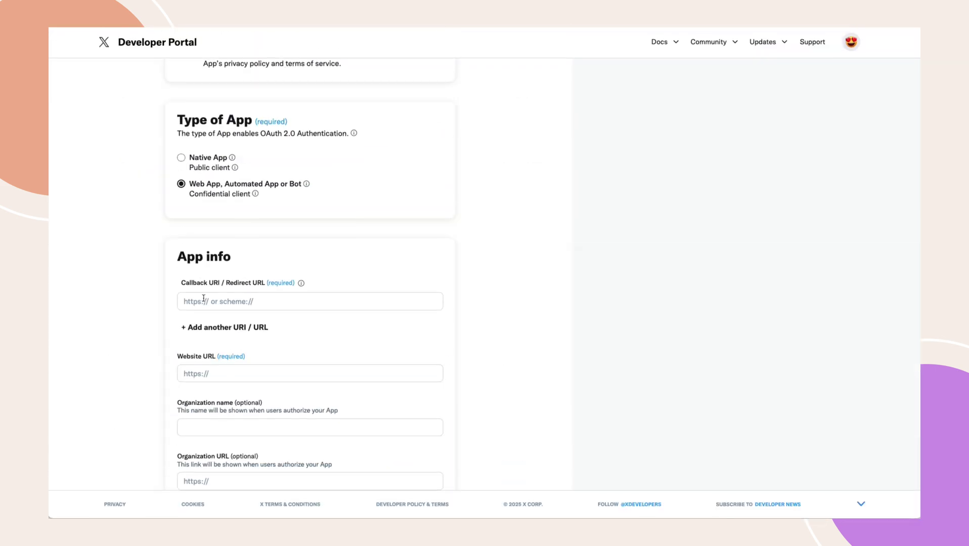
pyautogui.click(181, 300)
# - Fill in the callback URL and the site's Website URL, then save the authentication settings
pyautogui.hotkey('ctrl', 'v')
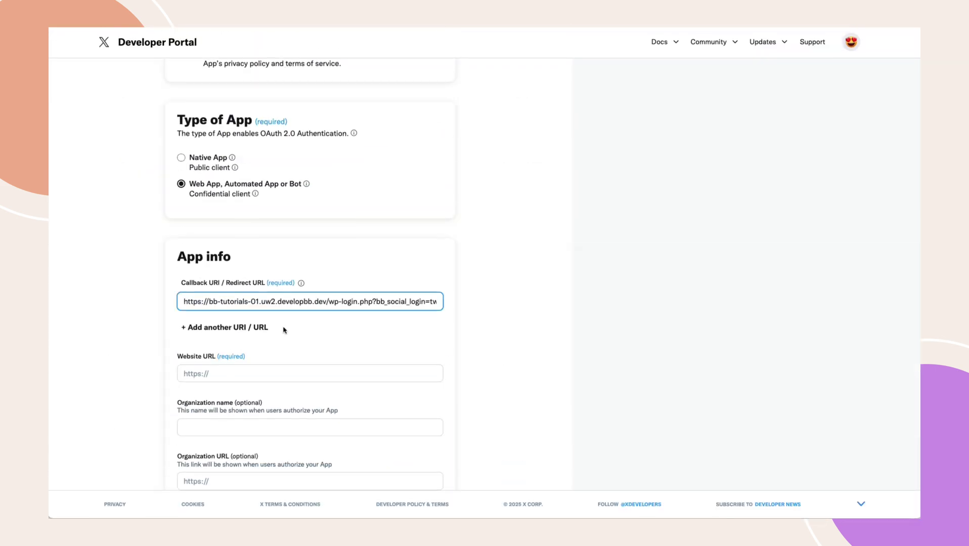
pyautogui.click(209, 374)
pyautogui.hotkey('ctrl', 'v')
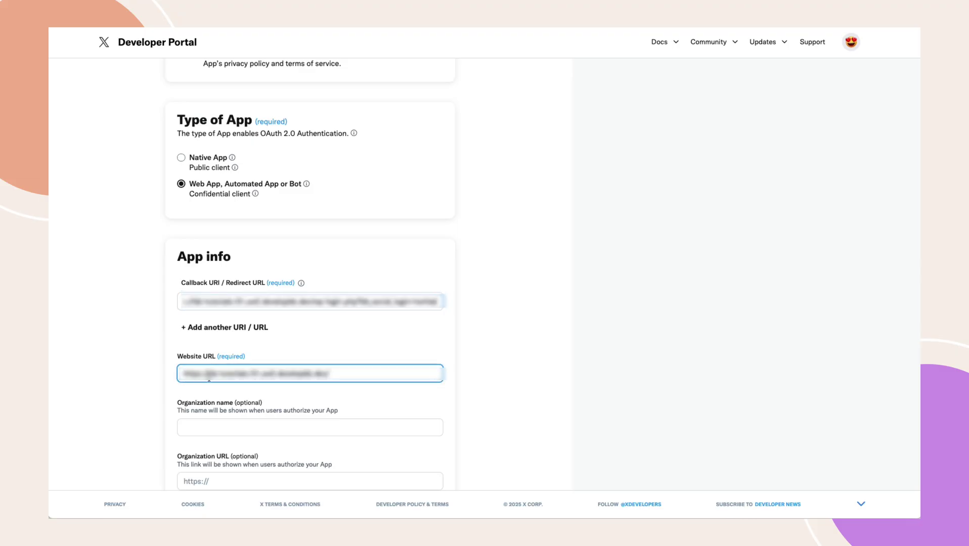
pyautogui.scroll(-4, 359, 417)
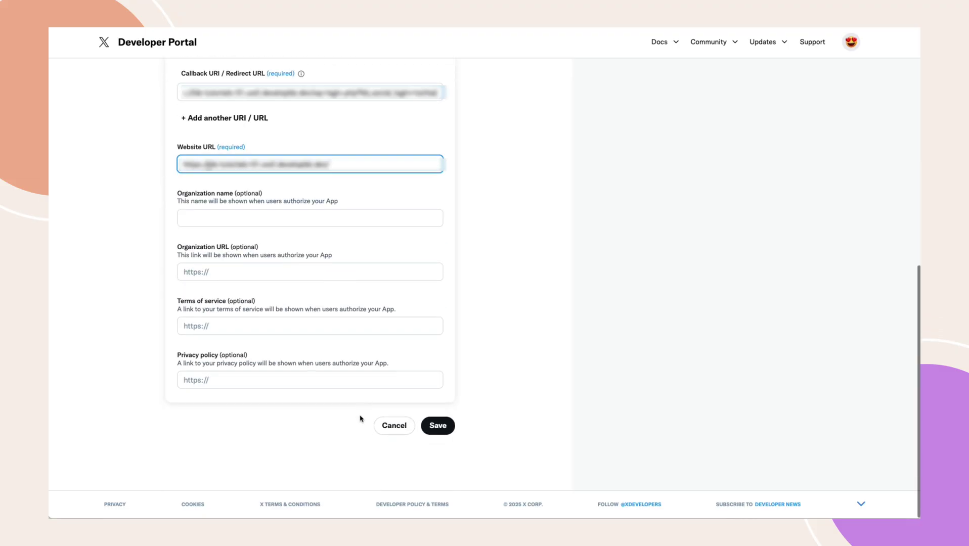
pyautogui.click(434, 427)
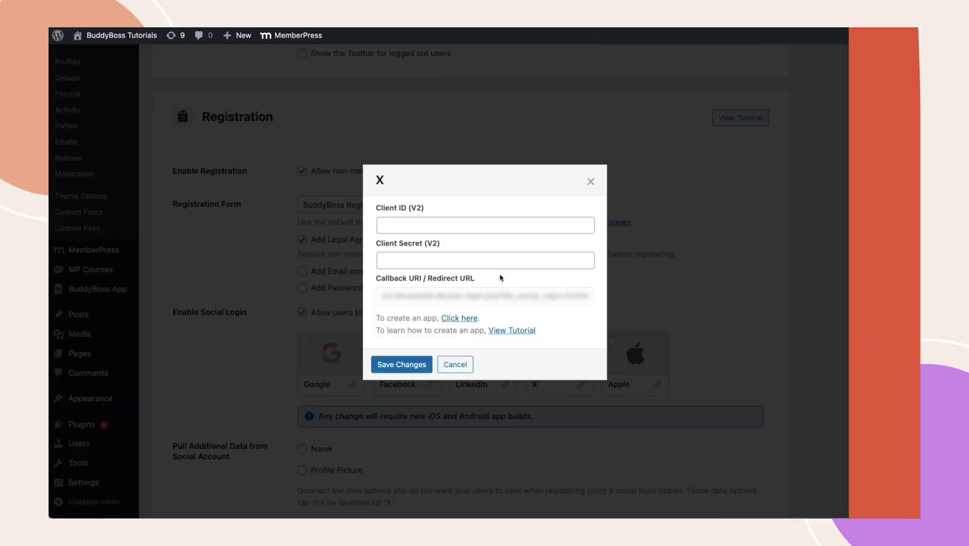
# - Save the X Client ID and Client Secret in BuddyBoss and authorize the BuddyBoss Demo App
pyautogui.click(407, 225)
pyautogui.hotkey('ctrl', 'v')
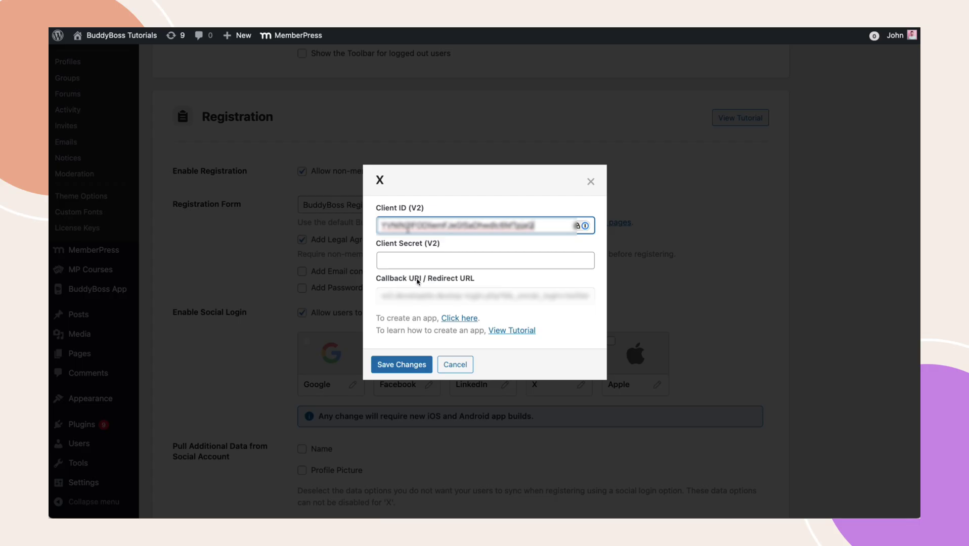
pyautogui.click(401, 262)
pyautogui.hotkey('ctrl', 'v')
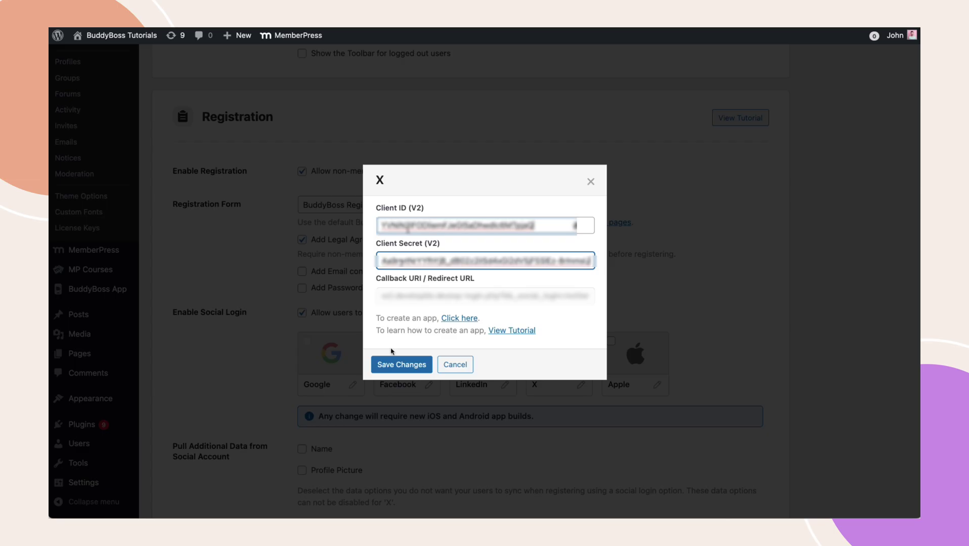
pyautogui.click(393, 364)
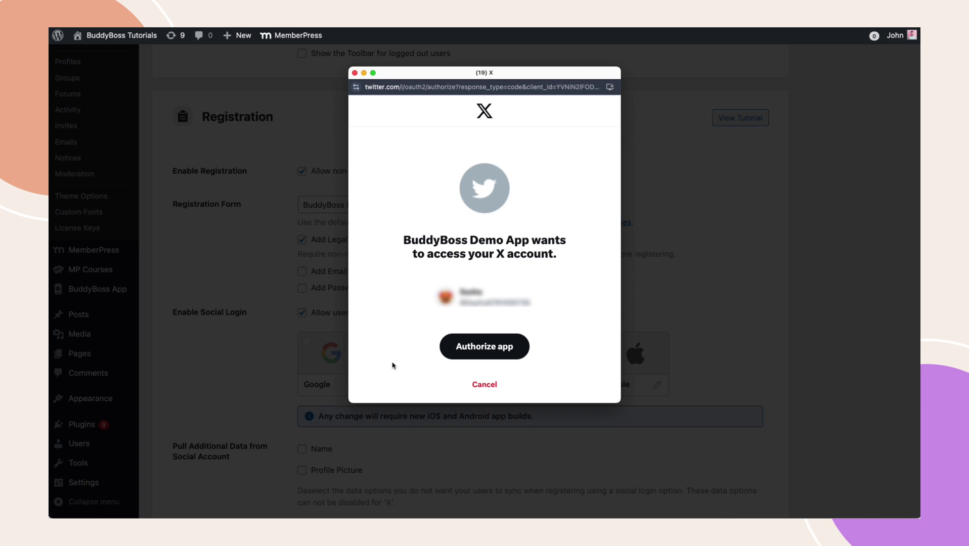
pyautogui.click(485, 349)
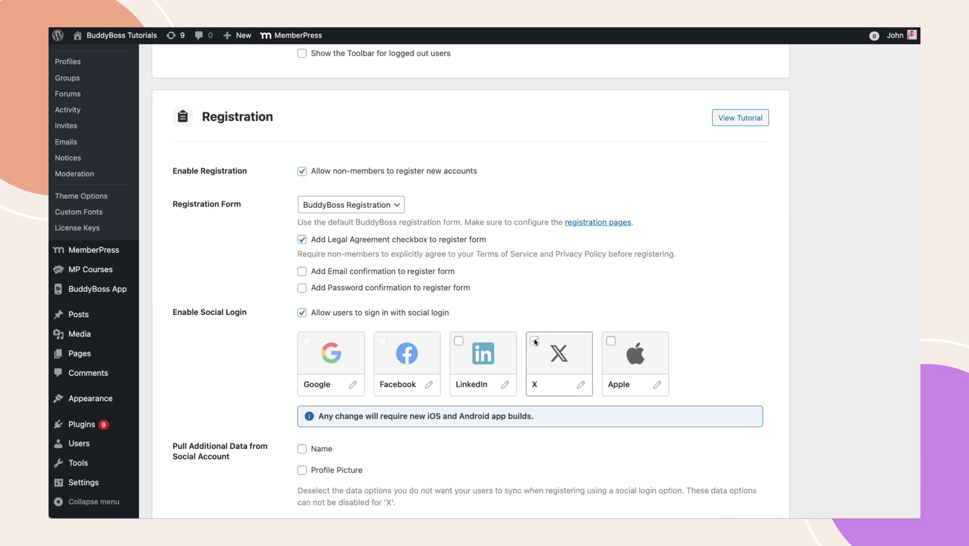
# - Save the Registration settings with X enabled, then review and close the X credentials dialog
pyautogui.scroll(-12, 466, 348)
pyautogui.scroll(-4, 306, 432)
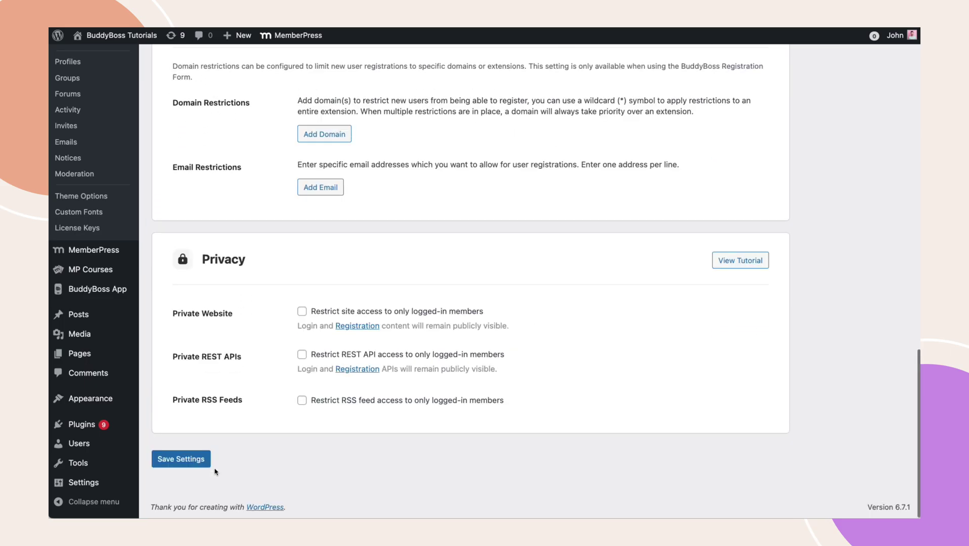
pyautogui.click(180, 465)
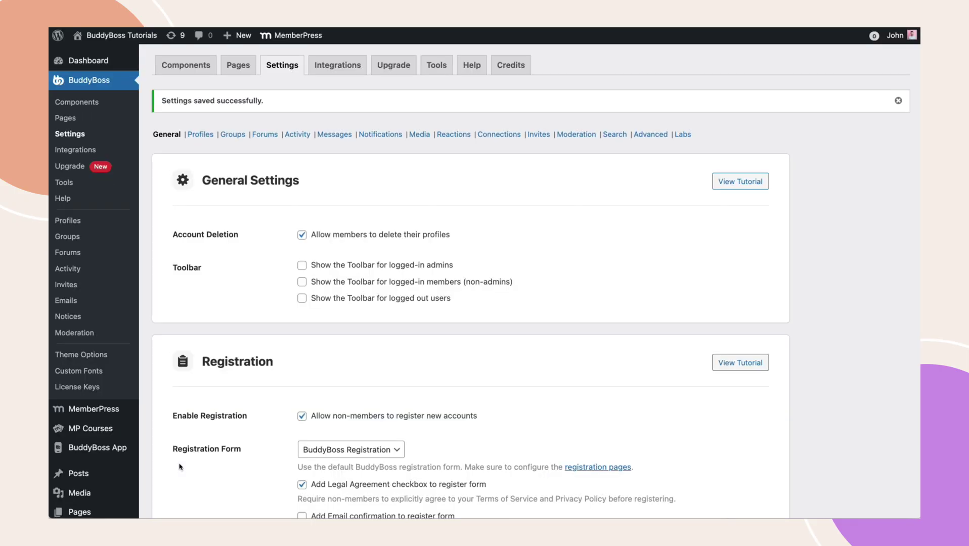
pyautogui.scroll(-5, 394, 461)
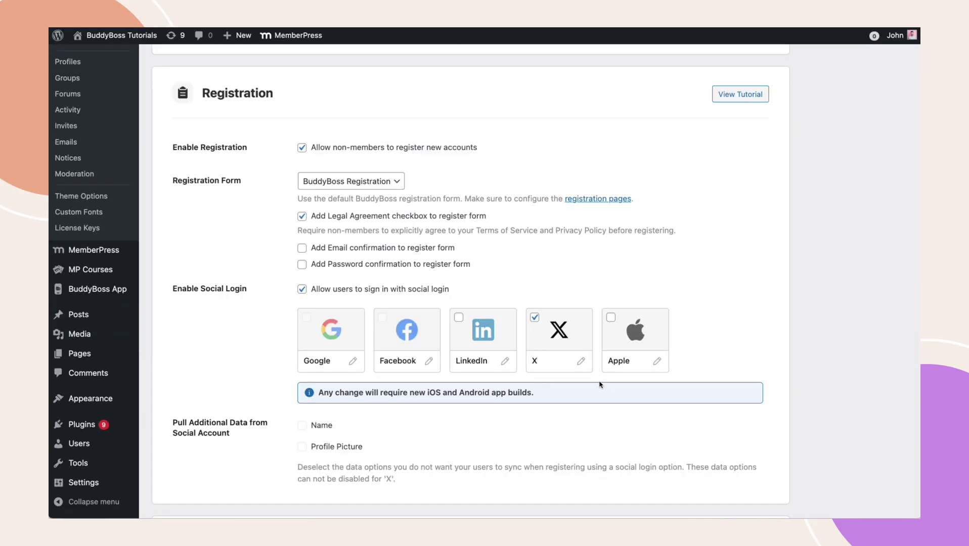
pyautogui.click(581, 362)
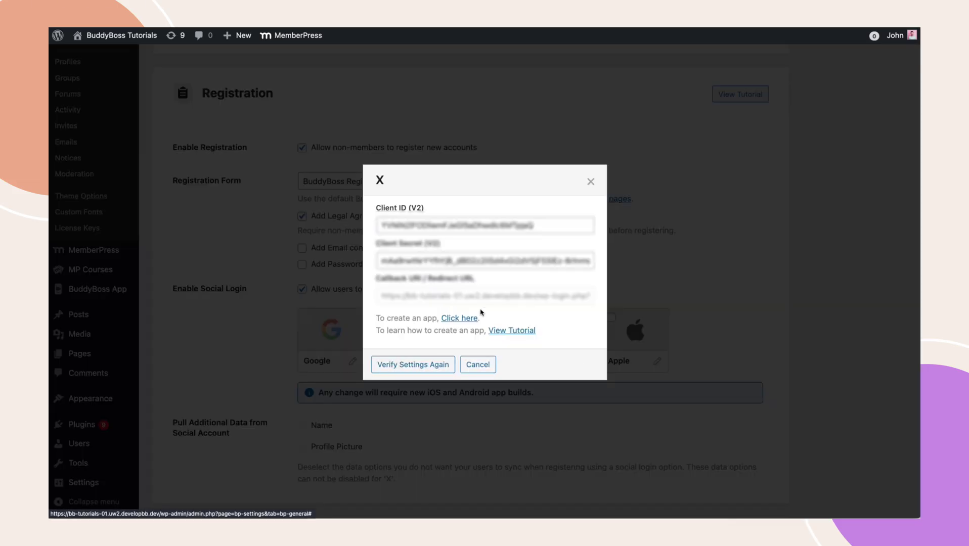
pyautogui.click(591, 182)
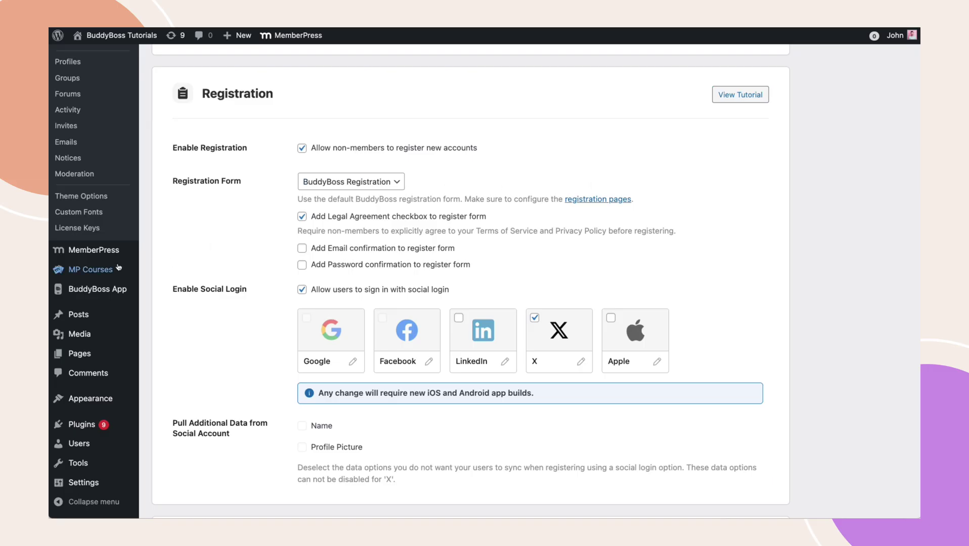
# - Go to the Build page under BuddyBoss App in the admin sidebar
pyautogui.moveTo(87, 298)
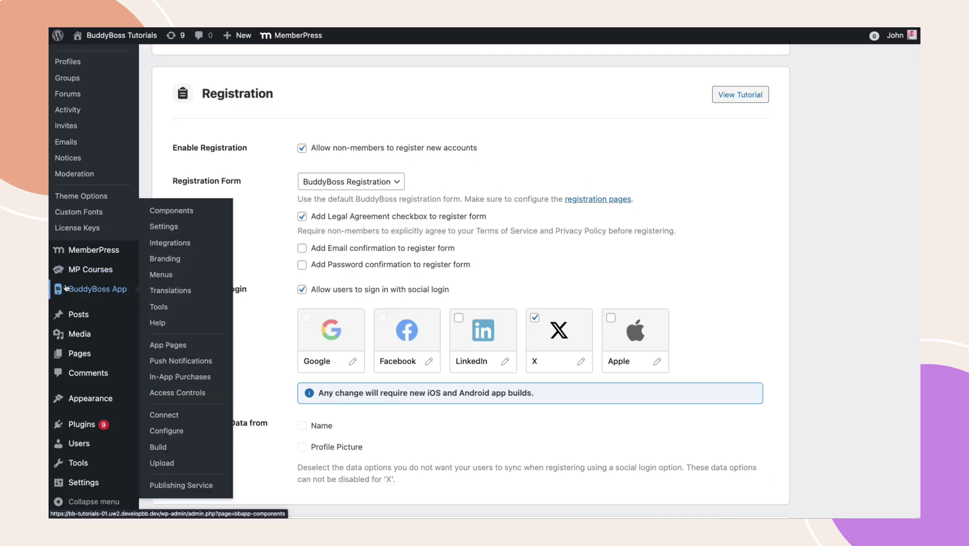
pyautogui.click(161, 449)
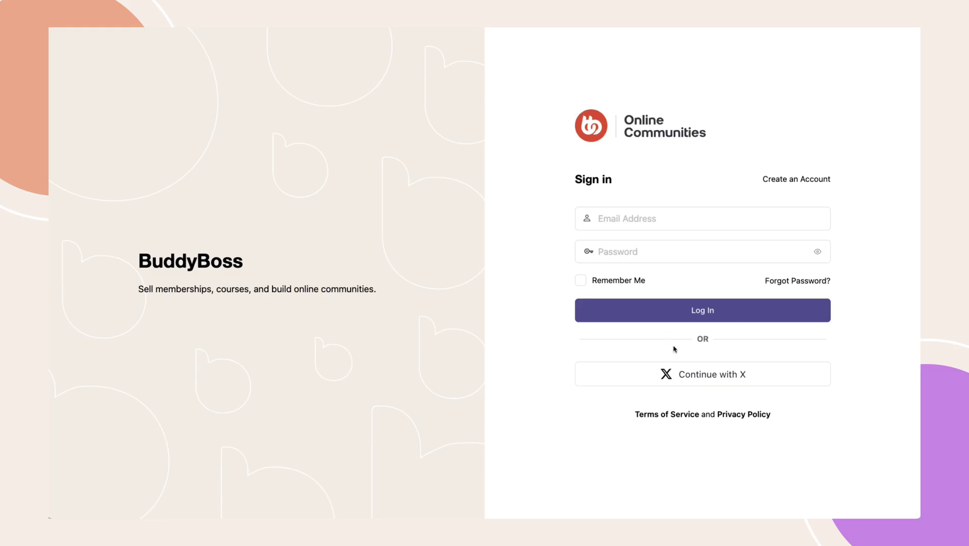
# - Test 'Continue with X' on the login page to bring up the X sign-in popup
pyautogui.click(695, 382)
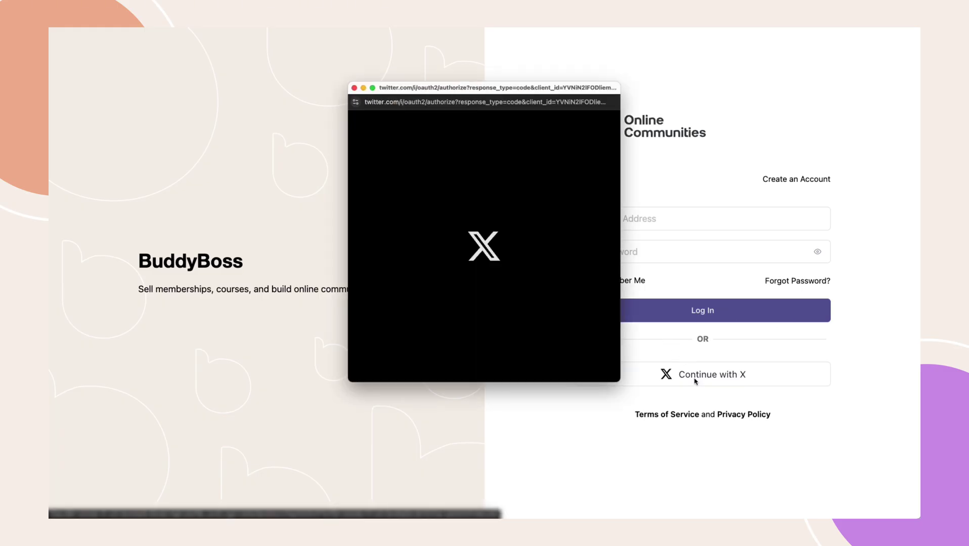